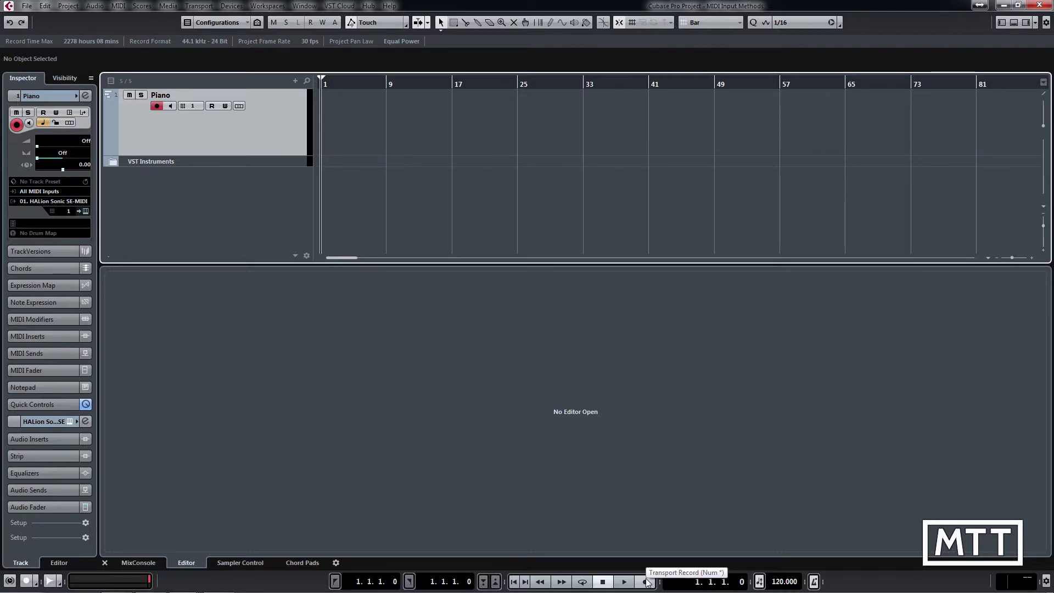
- Record a seven-bar chord take on the Piano track, starting at bar 1
left_click(646, 581)
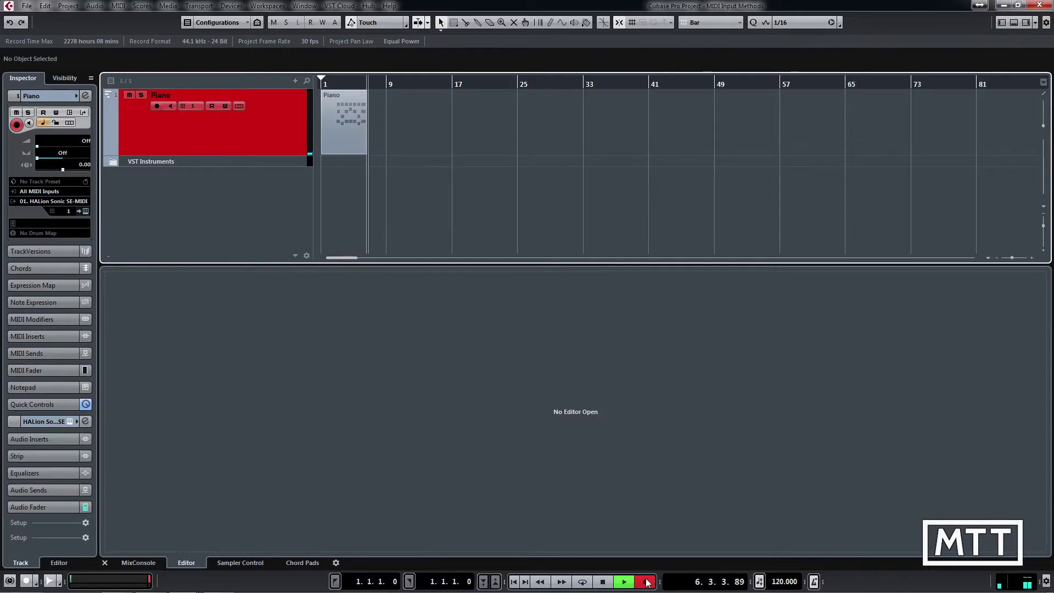
key("space")
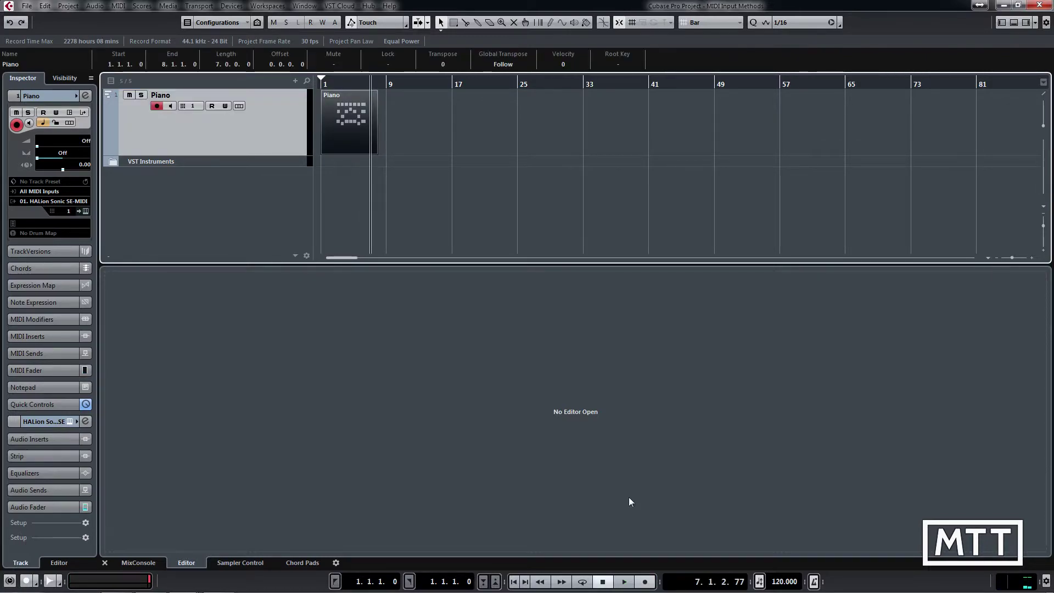
- Open the Piano part in the lower-zone Key Editor and zoom to show bars 3–15
double_click(375, 122)
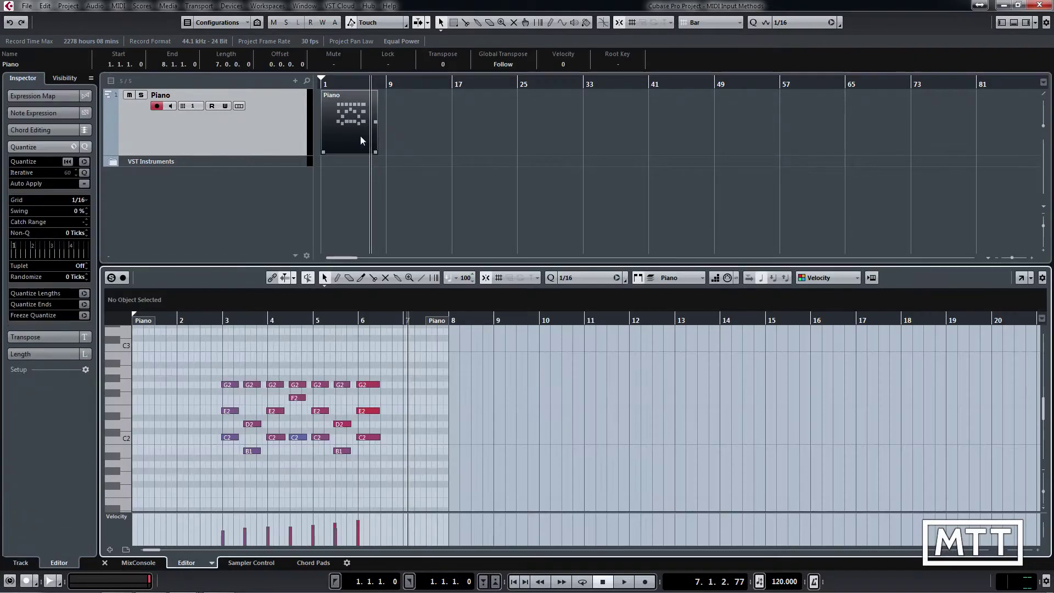
left_click(344, 321)
key("h")
key("h")
key("h")
key("h")
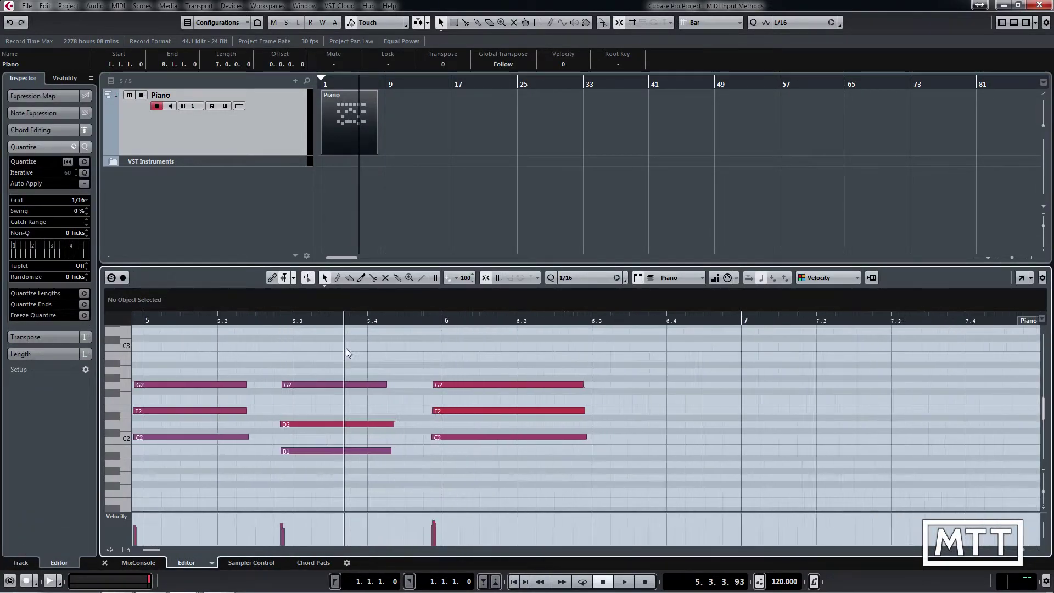
key("g")
key("g")
key("g")
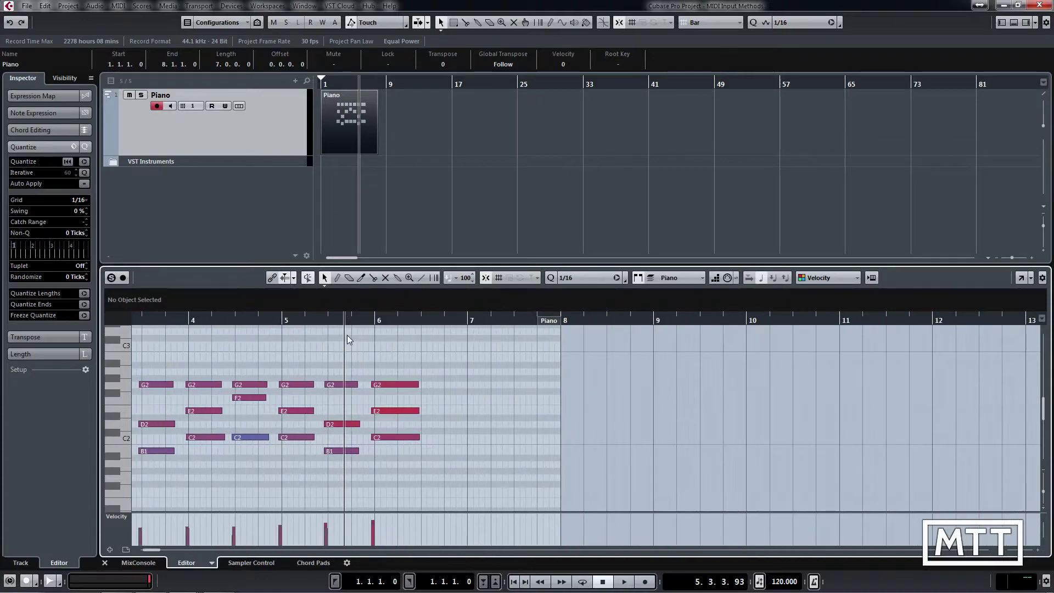
key("g")
key("g")
key("g")
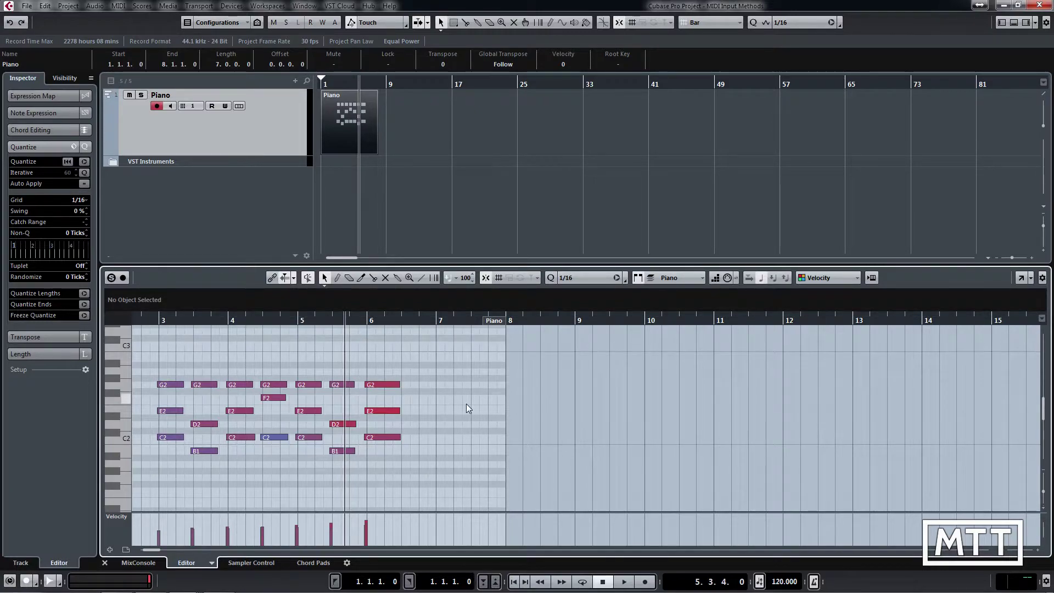
- Quantize the chord notes to a 1/4 grid and close the Key Editor
key("q")
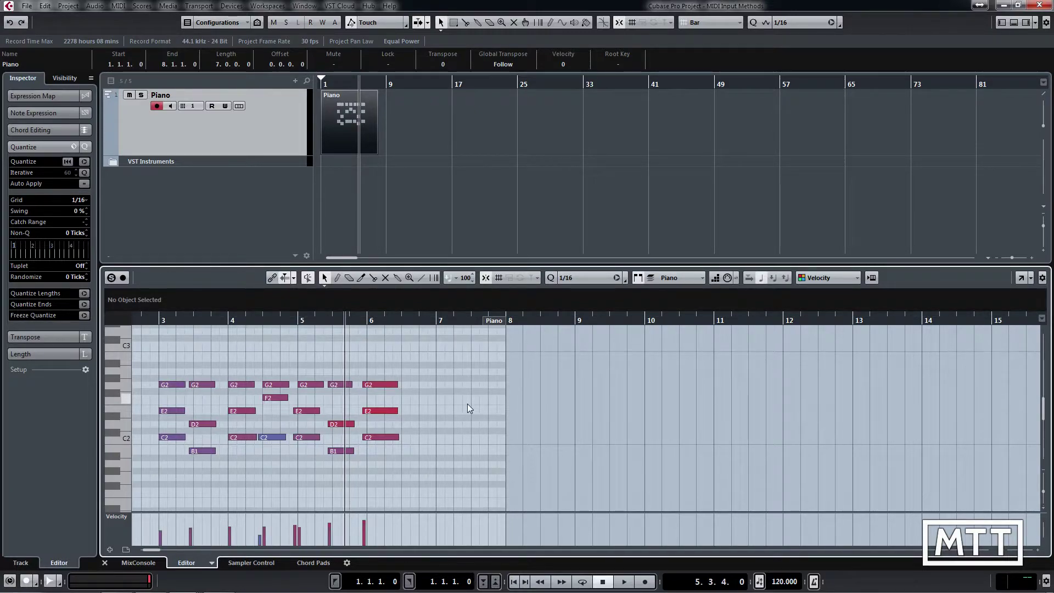
key("q")
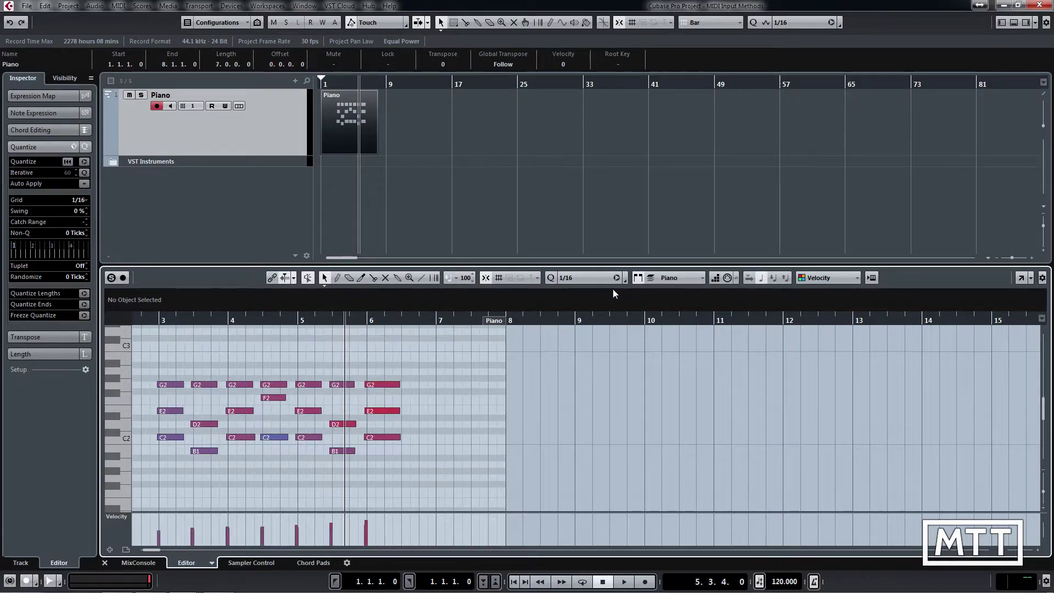
left_click(596, 278)
left_click(589, 317)
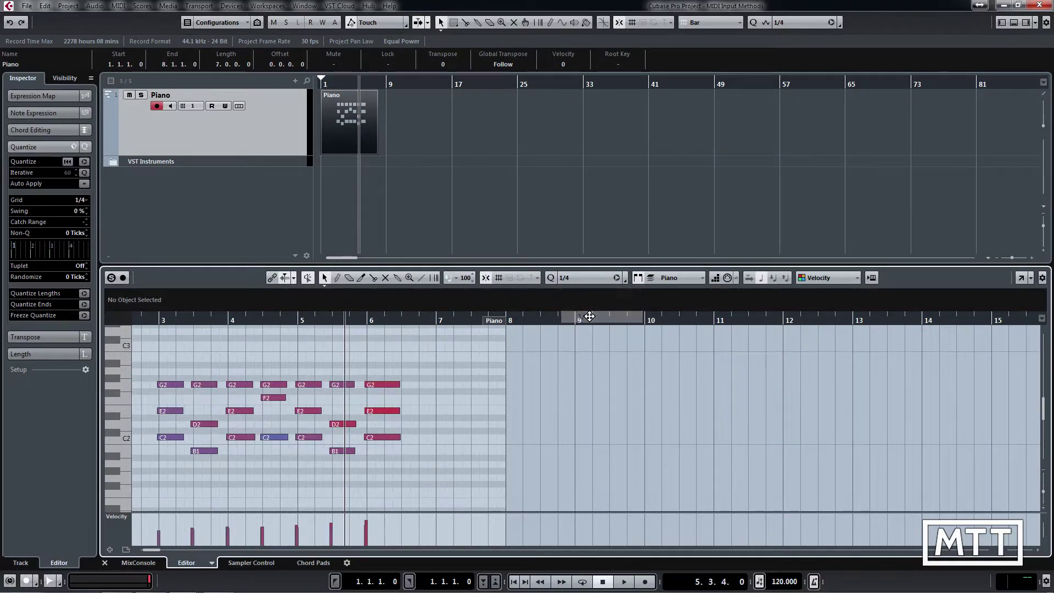
key("q")
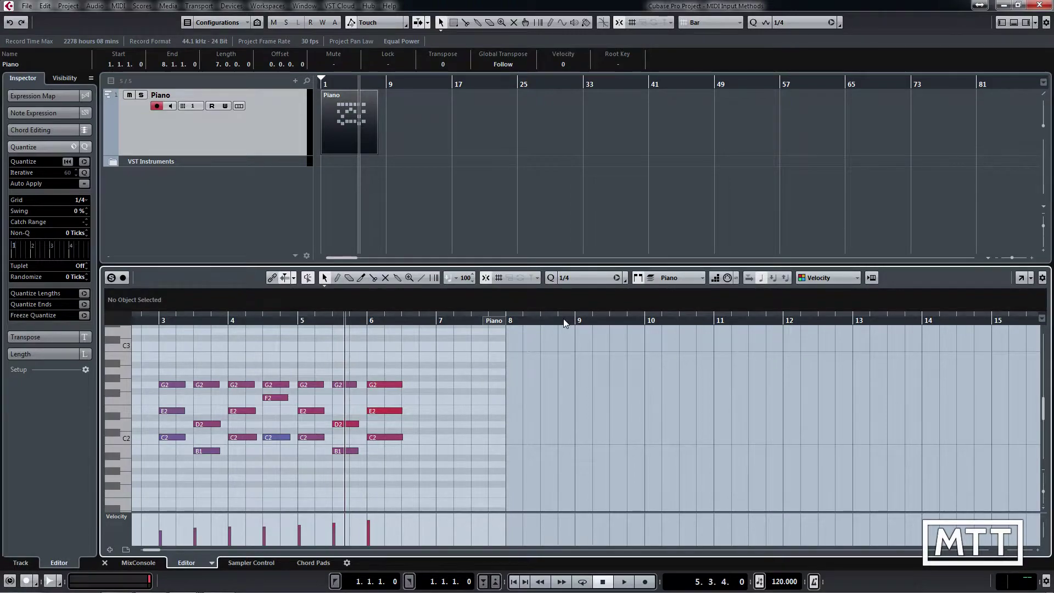
key("ctrl+e")
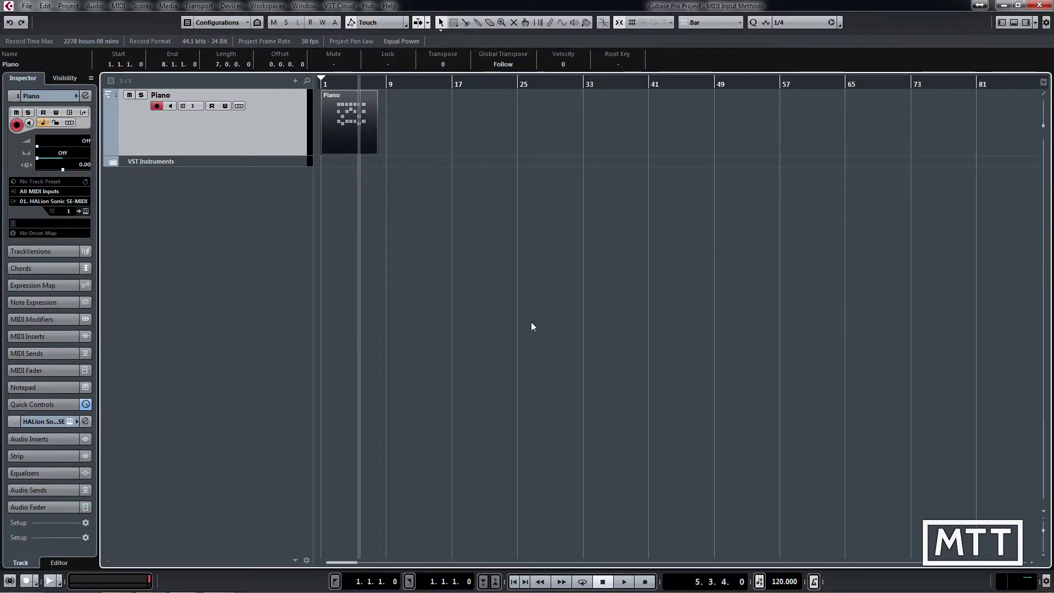
- Select the recorded Piano part and move the project position to bar 9
left_click(407, 136)
left_click(374, 125)
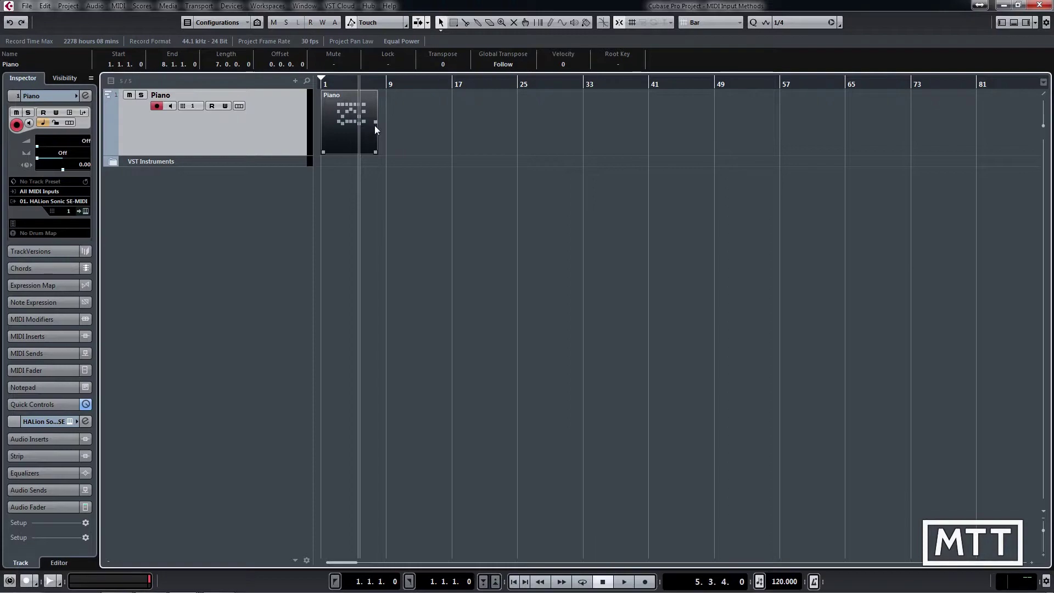
left_click(387, 84)
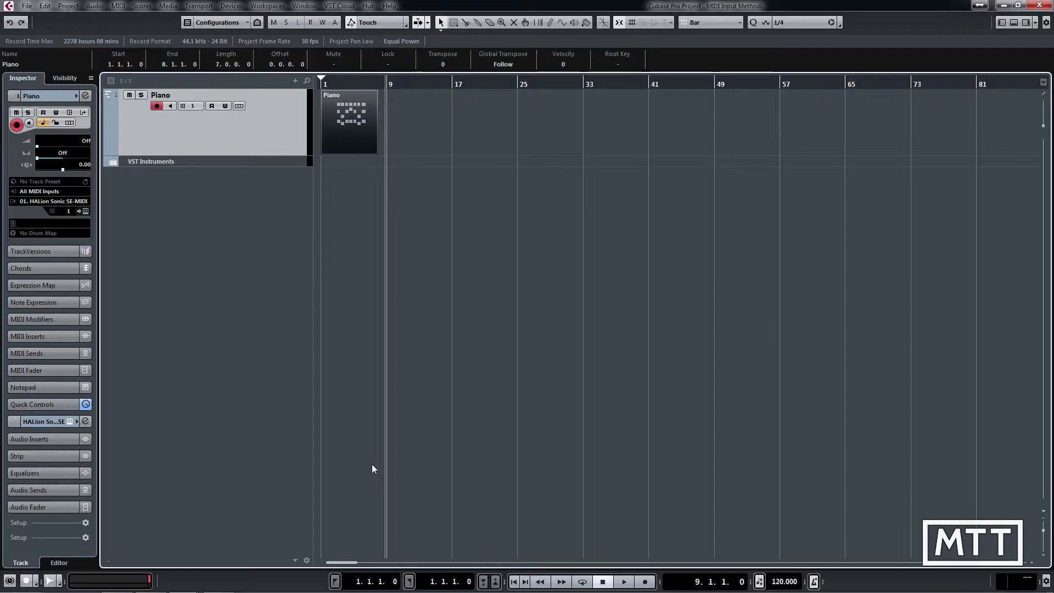
- Enable Auto Quantize in the Transport Panel's MIDI Record Mode, giving New Parts / AutoQ
key("F2")
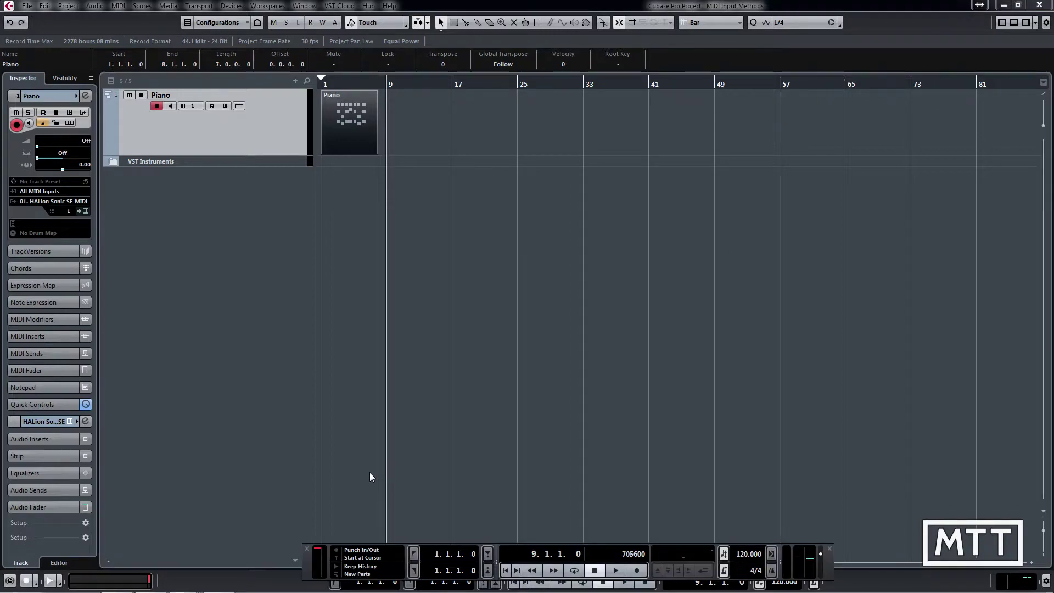
left_click(360, 575)
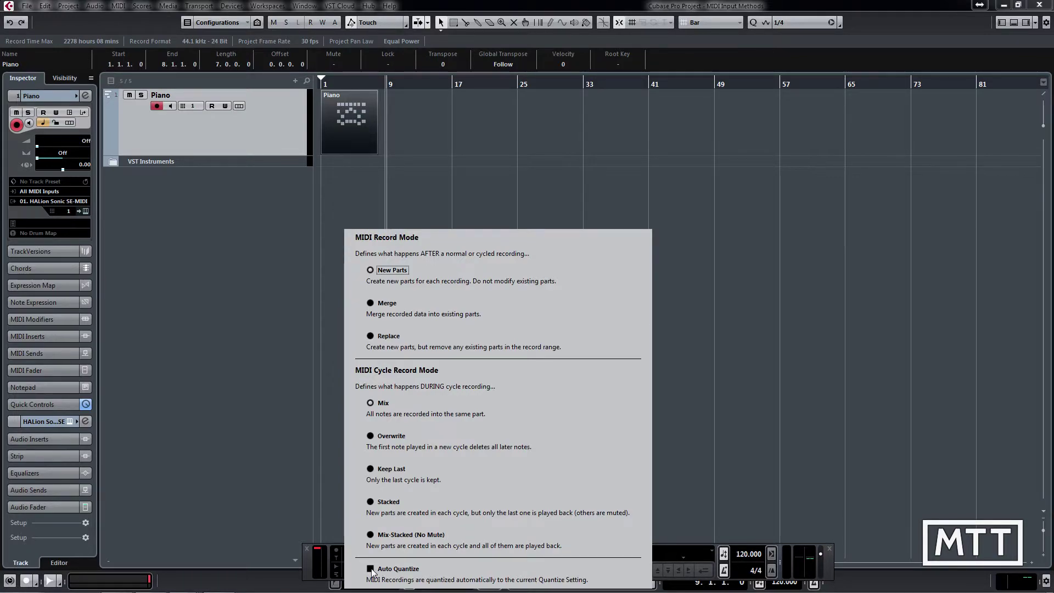
left_click(372, 571)
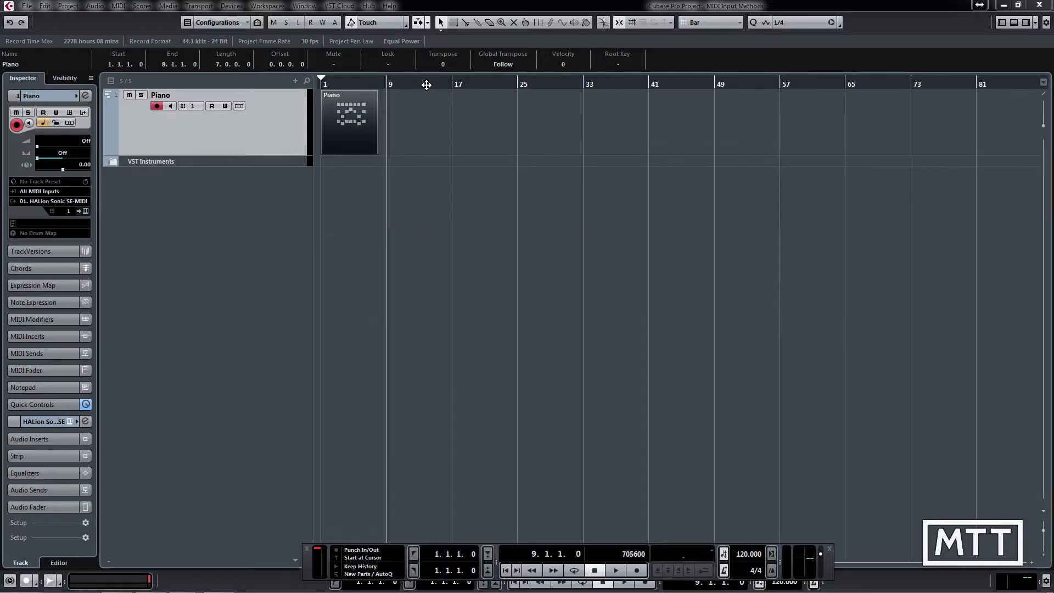
- Quantize the first Piano part's chord notes in the lower-zone Key Editor, keeping them displayed
left_click_drag(426, 85, 458, 126)
double_click(524, 127)
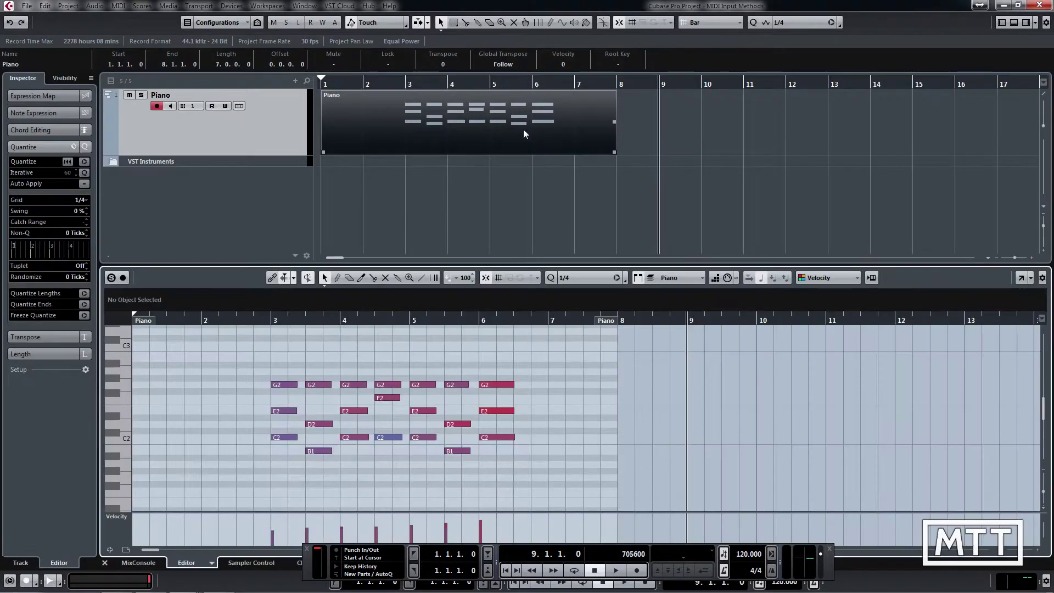
key("q")
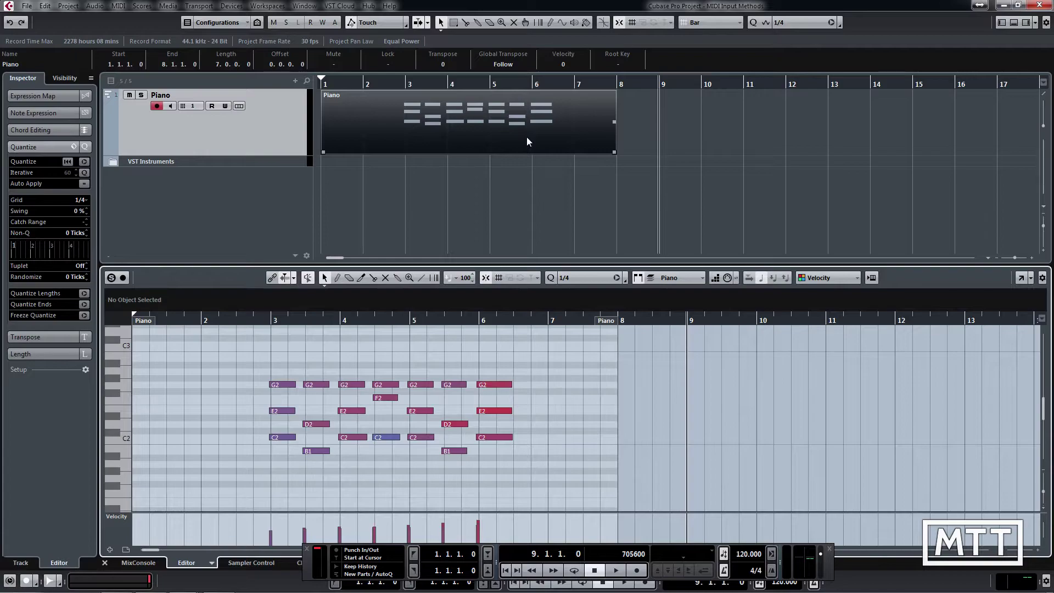
left_click(590, 174)
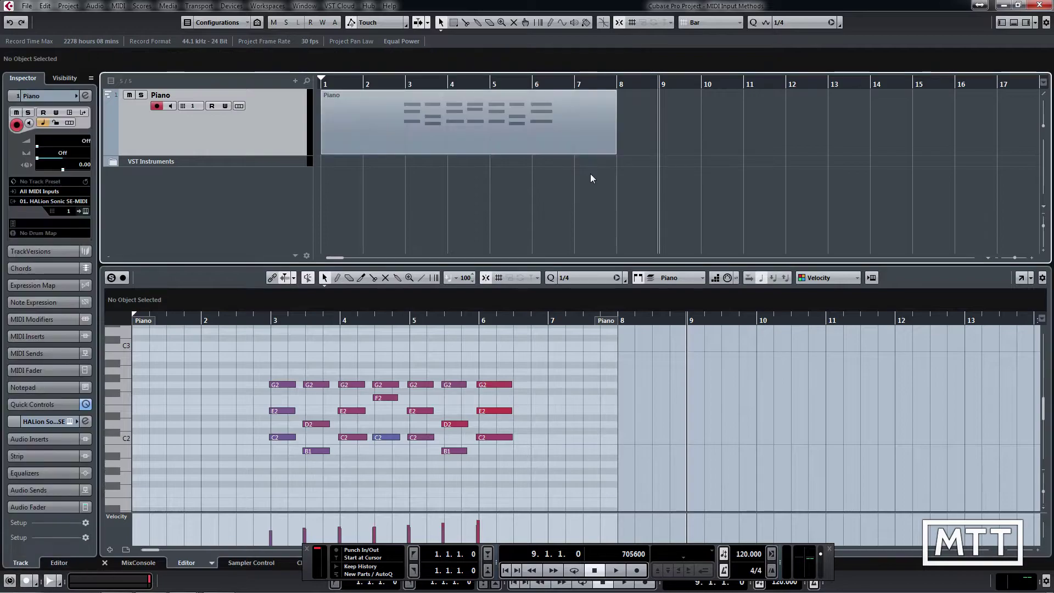
key("ctrl+e")
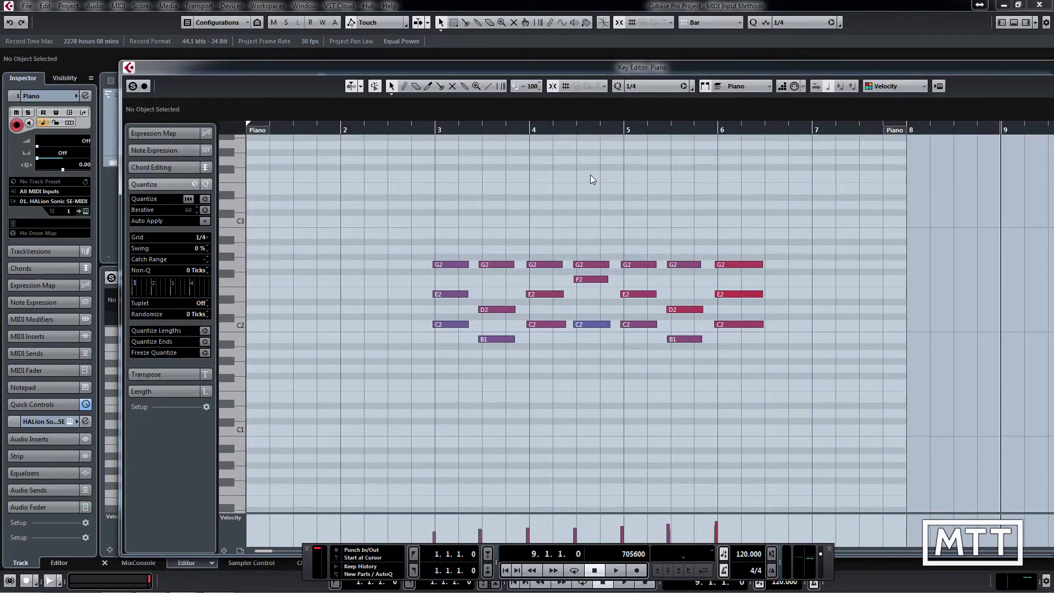
key("ctrl+e")
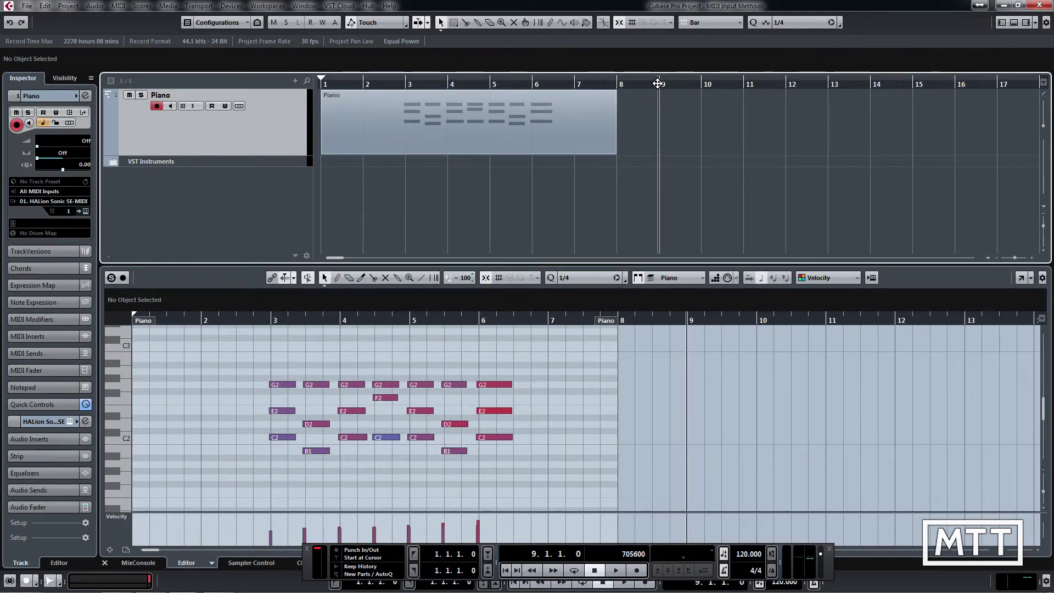
mouse_move(658, 84)
left_mouse_down()
mouse_move(654, 71)
mouse_move(647, 83)
left_mouse_up()
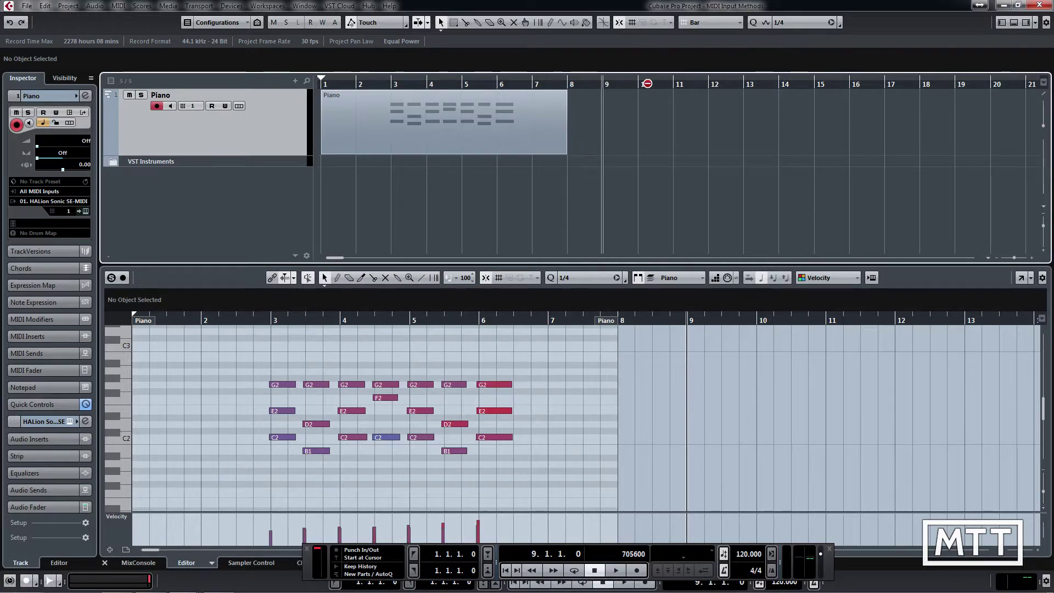
- Record an auto-quantized second Piano part over bars 9–14, then untick Auto Quantize
key("KP_Multiply")
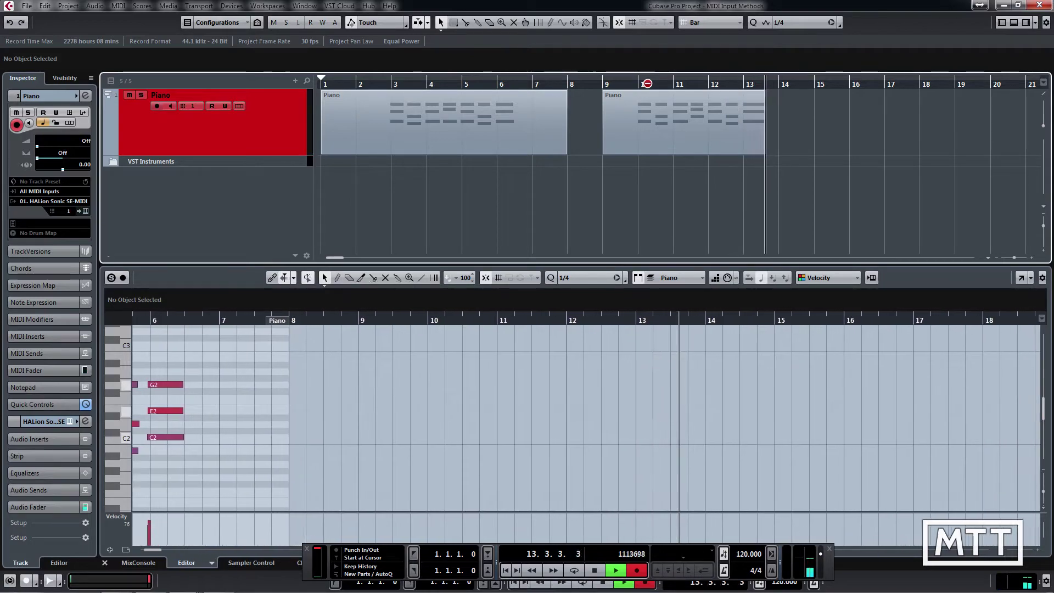
key("space")
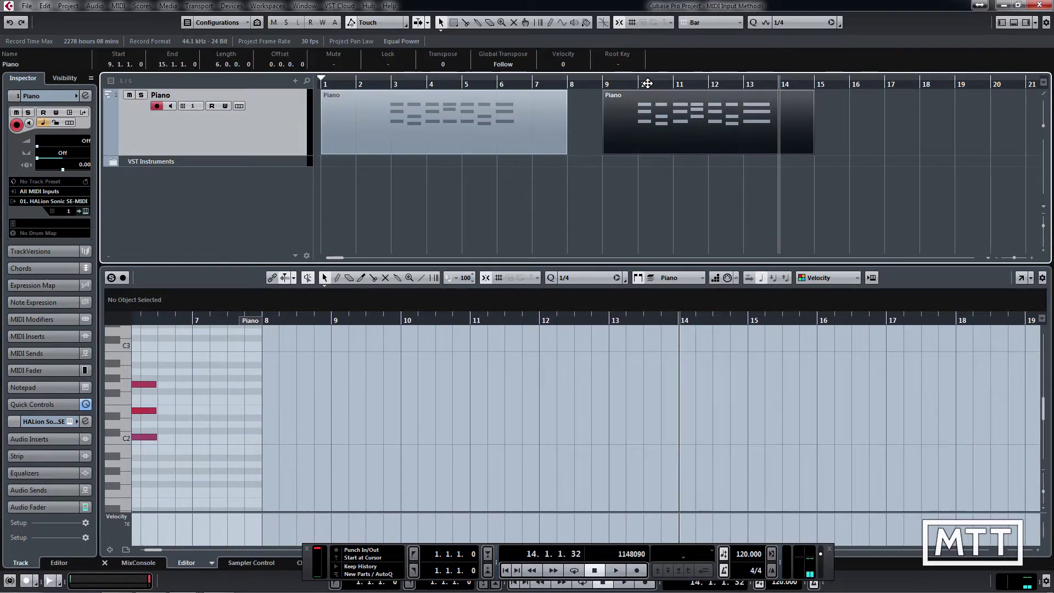
left_click(664, 180)
left_click(678, 118)
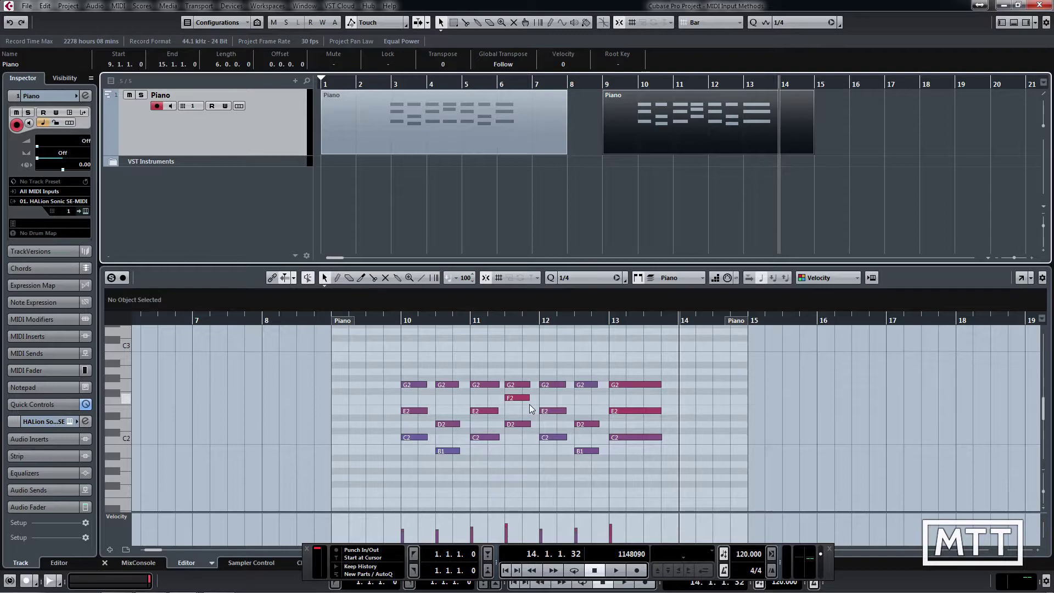
left_click(390, 574)
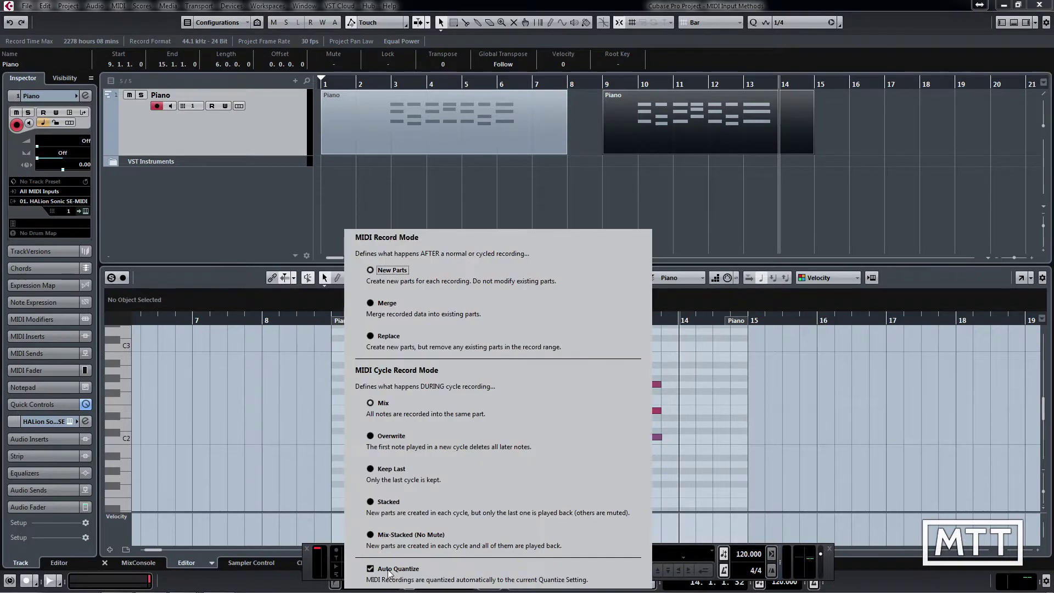
left_click(388, 570)
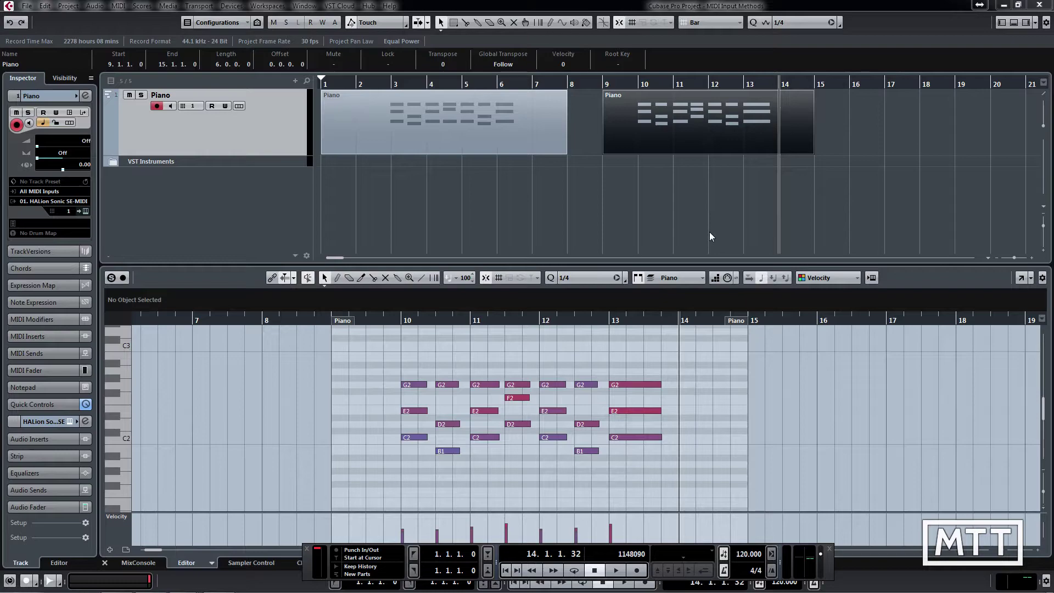
- Draw an empty Piano part from bar 17 to bar 21 with the Draw tool
key("g")
key("g")
key("g")
key("g")
key("g")
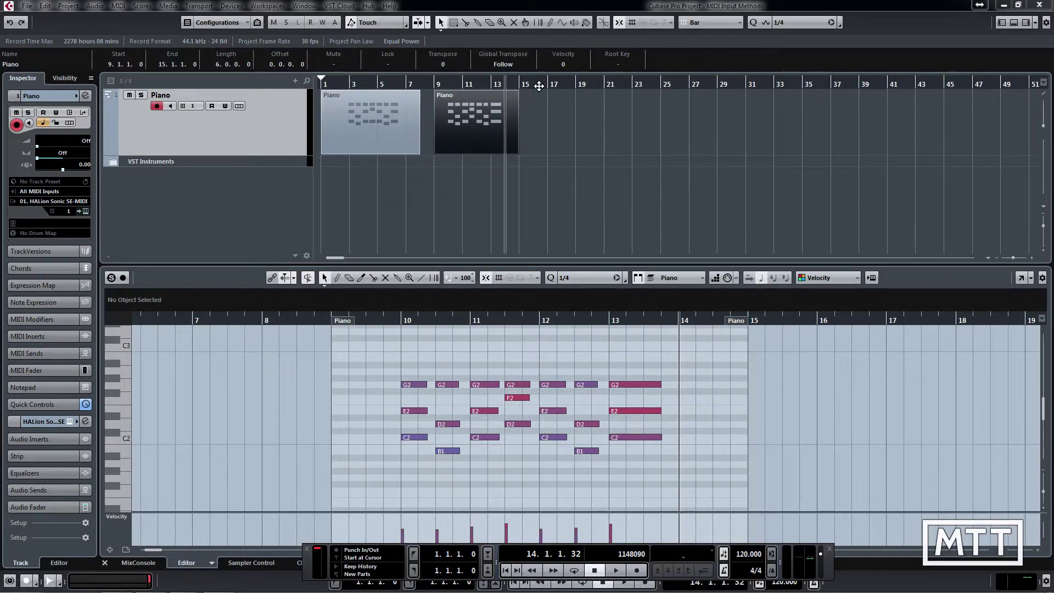
left_click(548, 83)
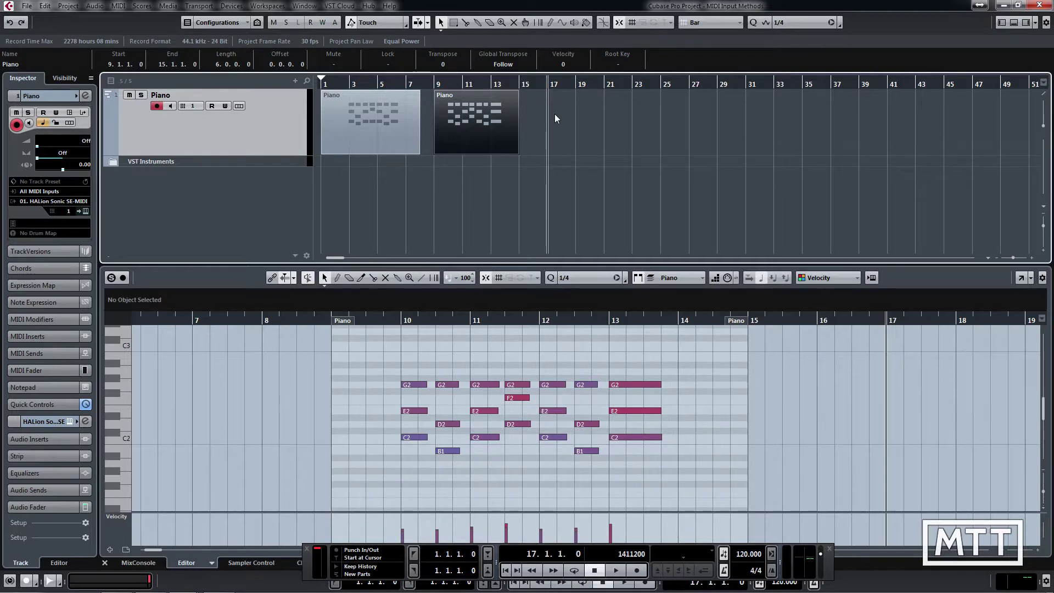
right_click(616, 136)
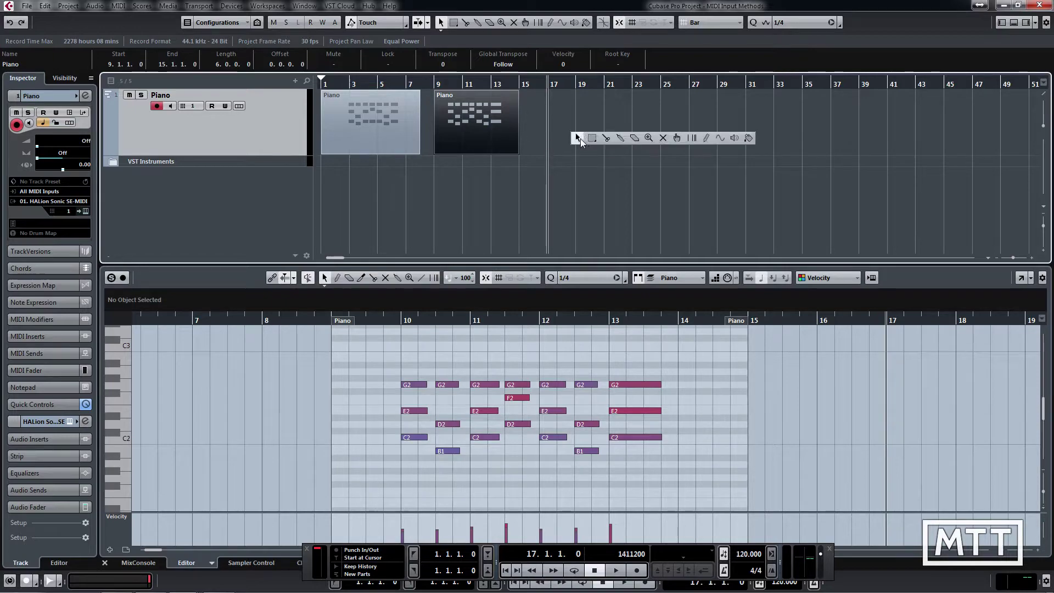
left_click(692, 138)
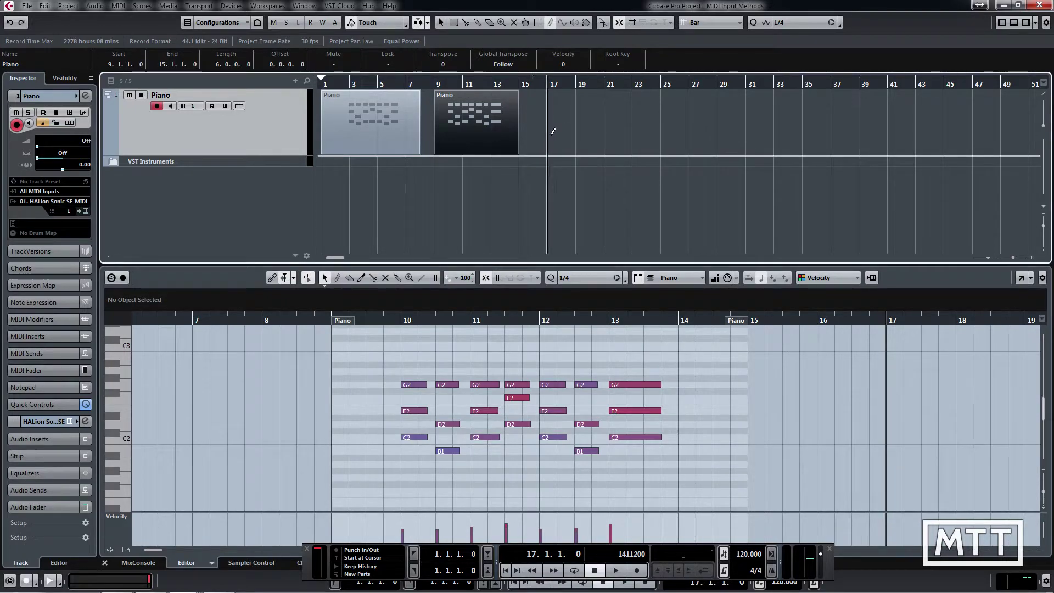
left_click_drag(549, 126, 604, 144)
key("1")
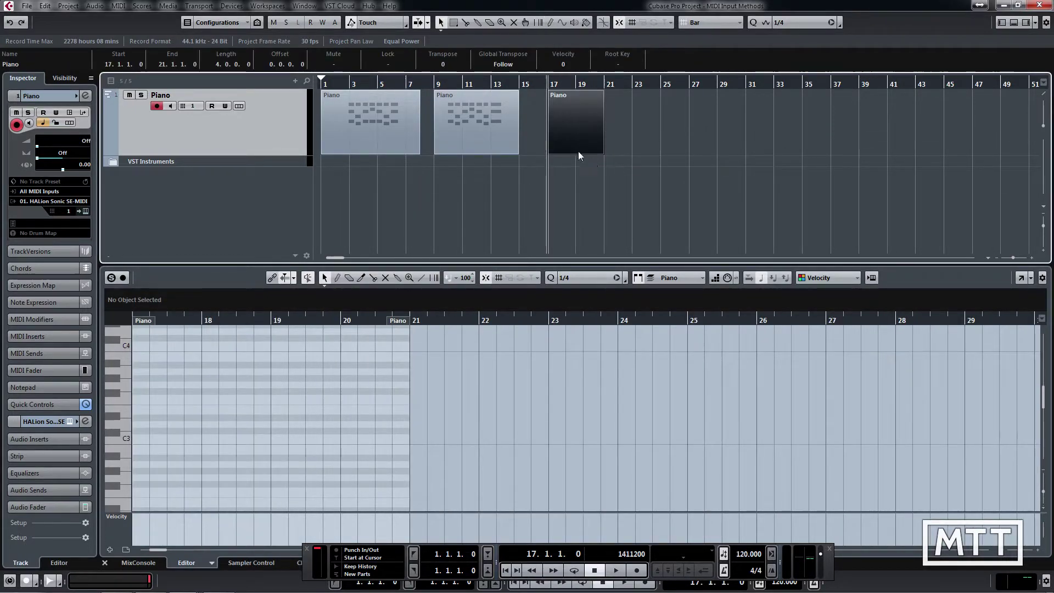
- Enable Step Input and set the insertion point at bar 17 to enter E2 and G2
left_click(717, 278)
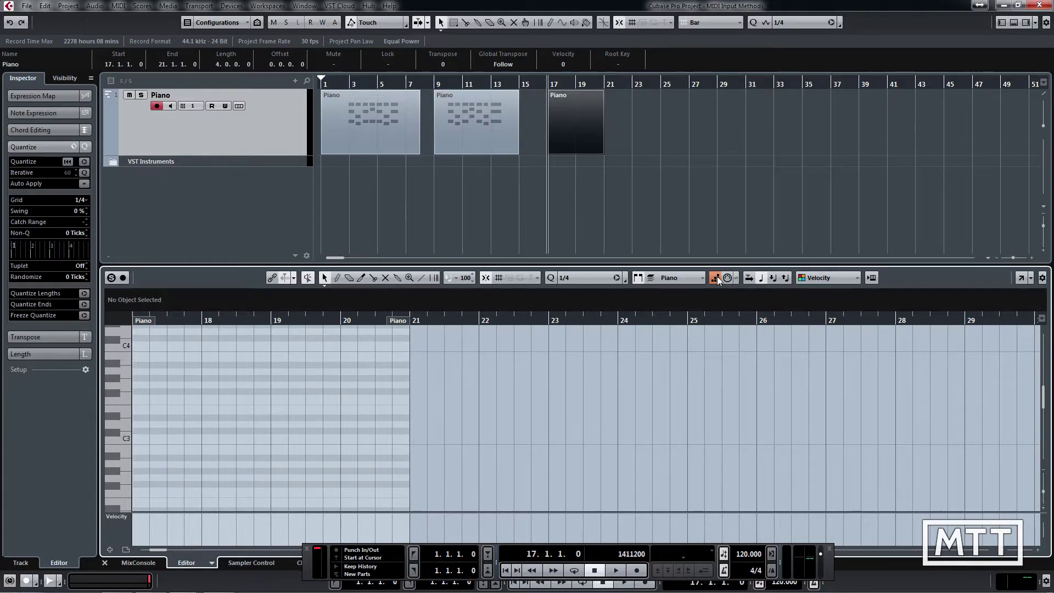
key("Right")
key("Left")
key("Left")
key("Right")
key("Right")
key("Right")
key("Right")
key("Right")
key("Right")
key("Right")
key("Right")
key("Right")
key("Right")
key("Right")
key("Right")
key("Right")
key("Right")
key("Right")
key("Right")
key("Right")
key("Right")
key("Right")
key("Right")
key("Right")
key("Right")
key("Right")
key("Right")
key("Right")
key("Right")
key("Right")
key("Right")
key("Right")
key("Right")
key("Right")
key("Right")
key("Right")
key("Right")
key("Right")
key("Right")
key("Right")
key("Right")
key("Right")
key("Right")
key("Right")
key("Right")
key("Right")
key("Right")
key("Right")
key("Right")
key("Right")
key("Right")
key("Right")
key("Right")
key("Right")
key("Right")
key("Right")
key("Right")
key("Right")
key("Right")
key("Right")
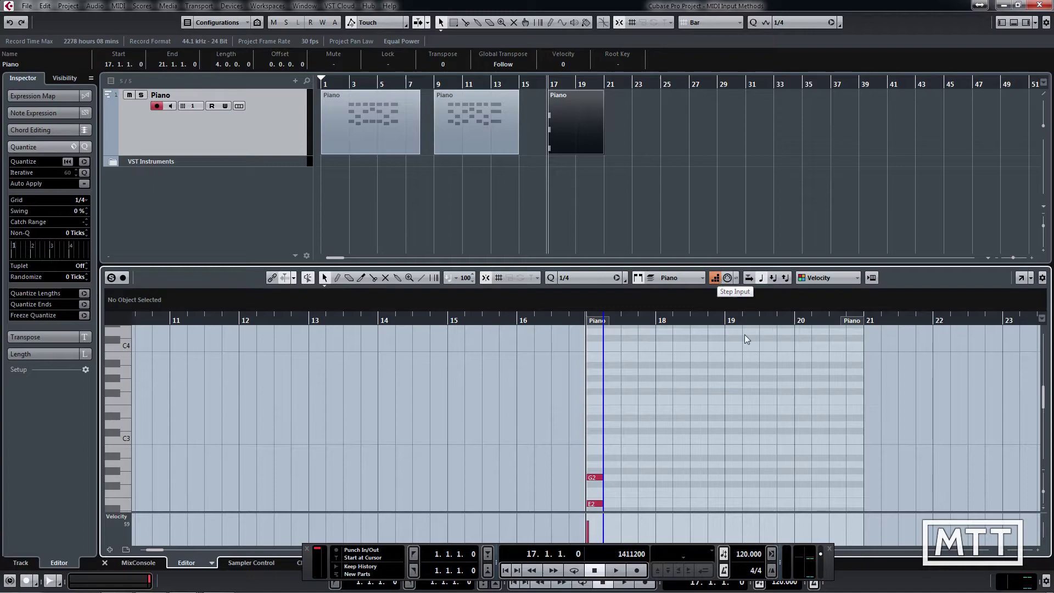
- Step-enter the triads C-E-G, D-F-A and E-G-B at bar 17, then show the quantize values
scroll(682, 402, "down", 2)
scroll(682, 402, "down", 2)
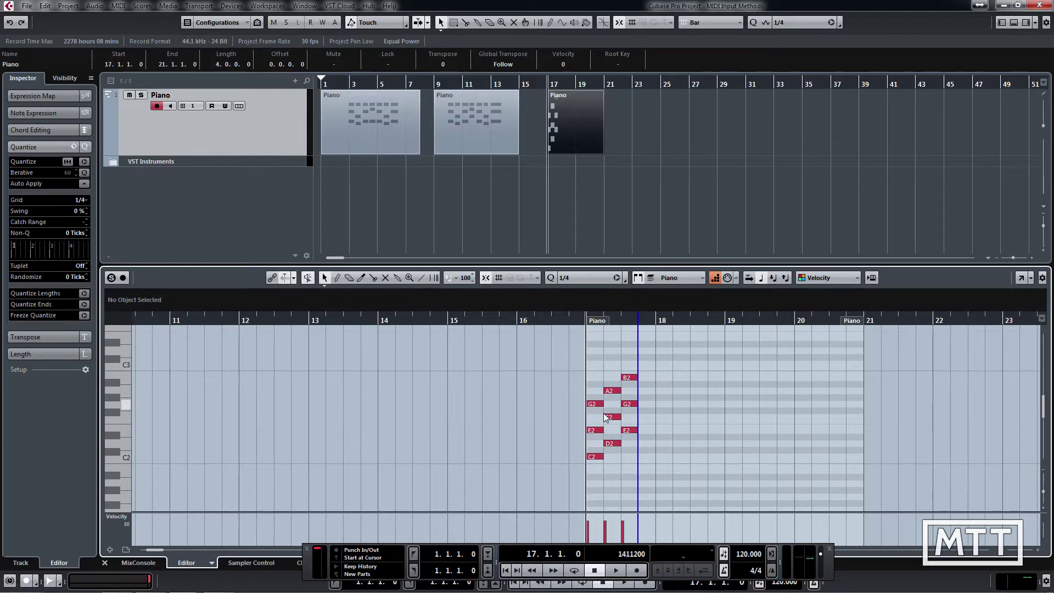
left_click(571, 278)
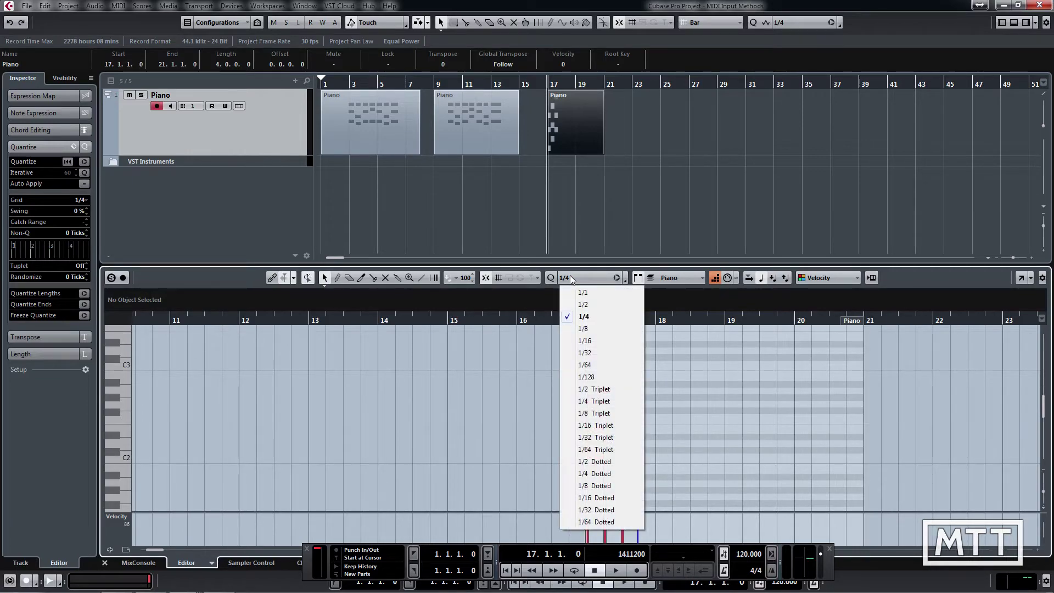
- Step-enter a 1/16 arpeggio through bars 18–19, then disable Step Input and close the editor
left_click(585, 341)
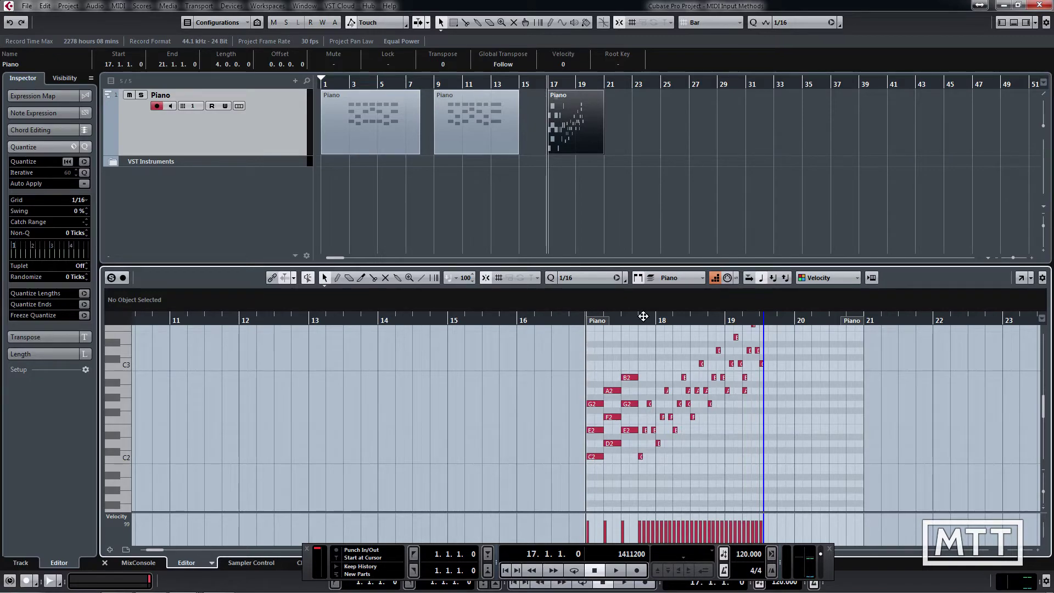
left_click(716, 279)
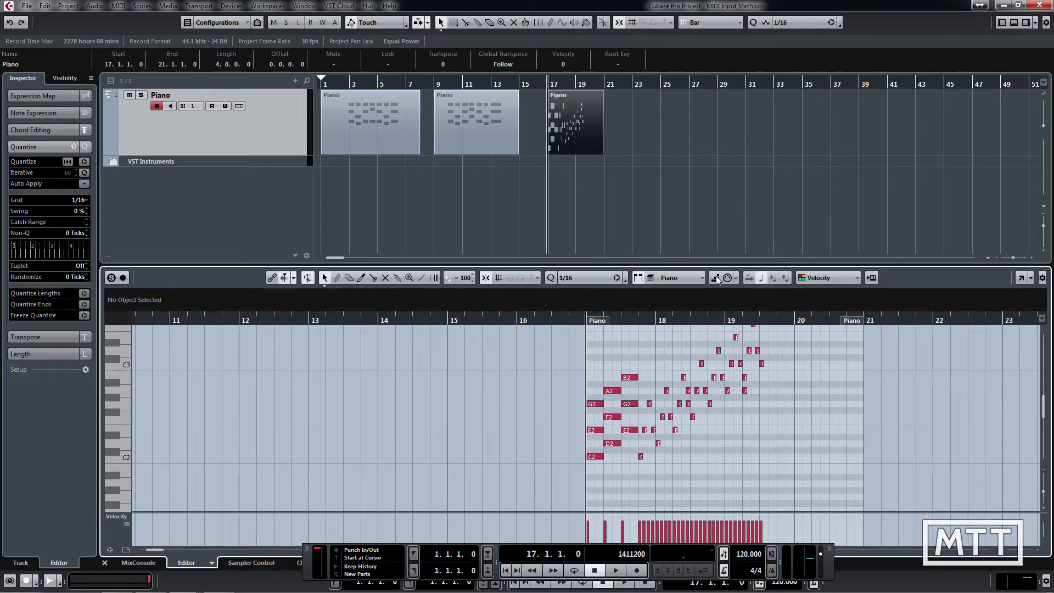
key("ctrl+alt+e")
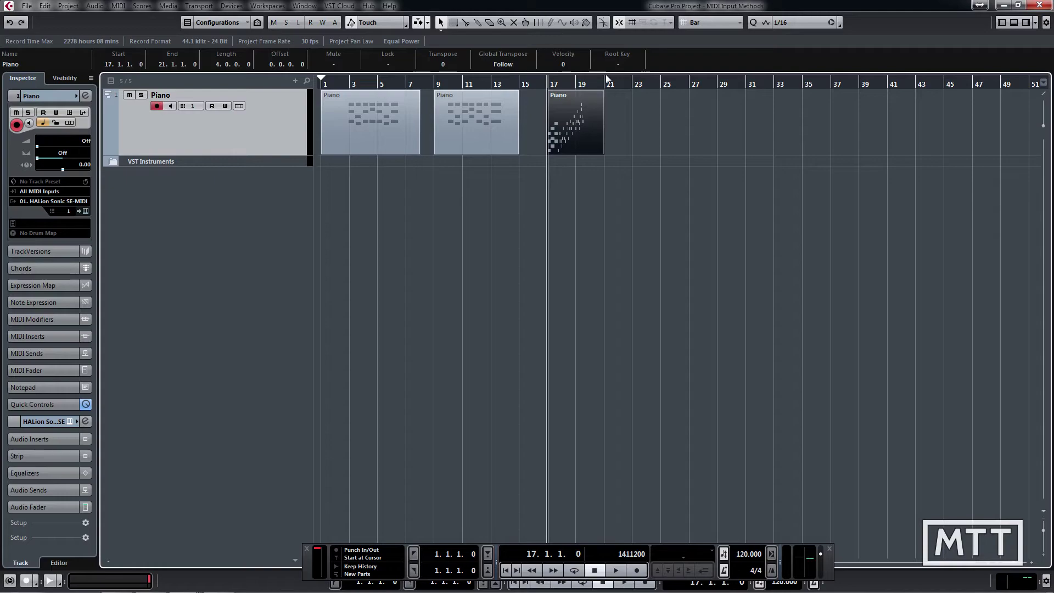
- Move the project cursor to bar 23
left_click(633, 85)
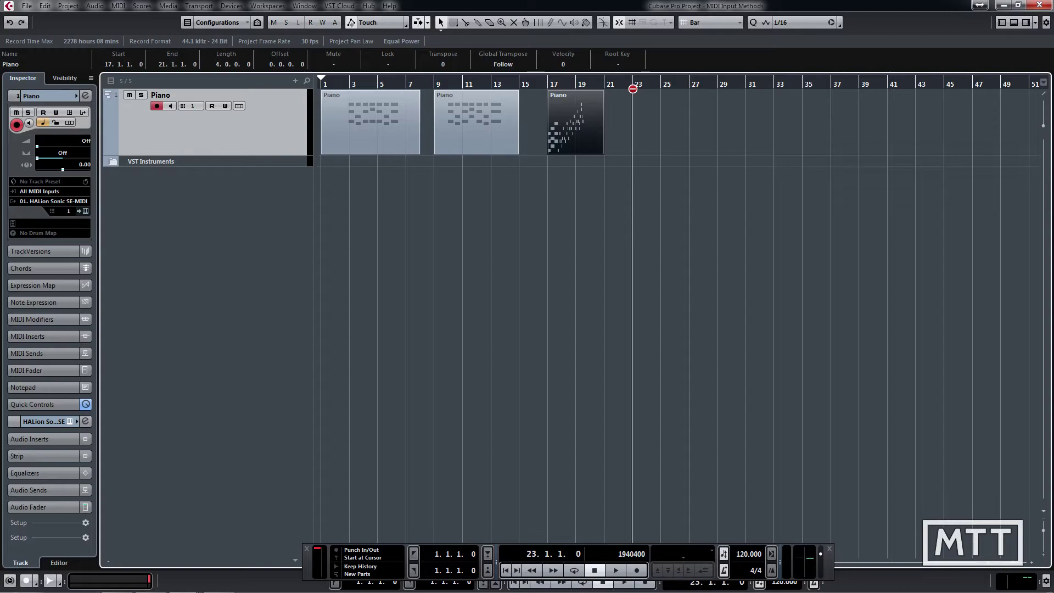
- Record a repeated C2 rhythm on the Piano track, from bar 23 to about bar 33
key("KP_Multiply")
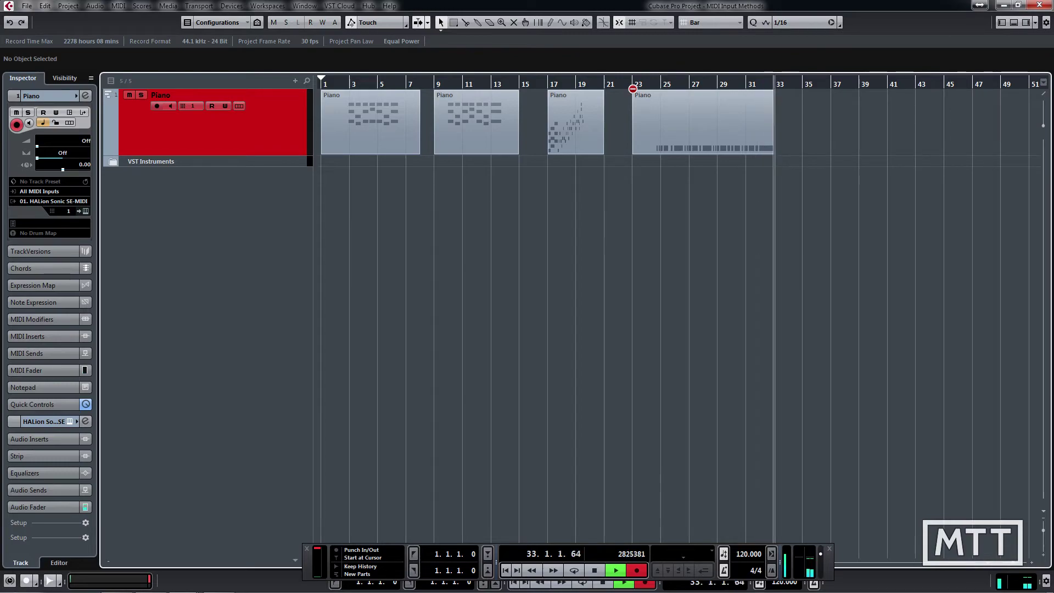
key("space")
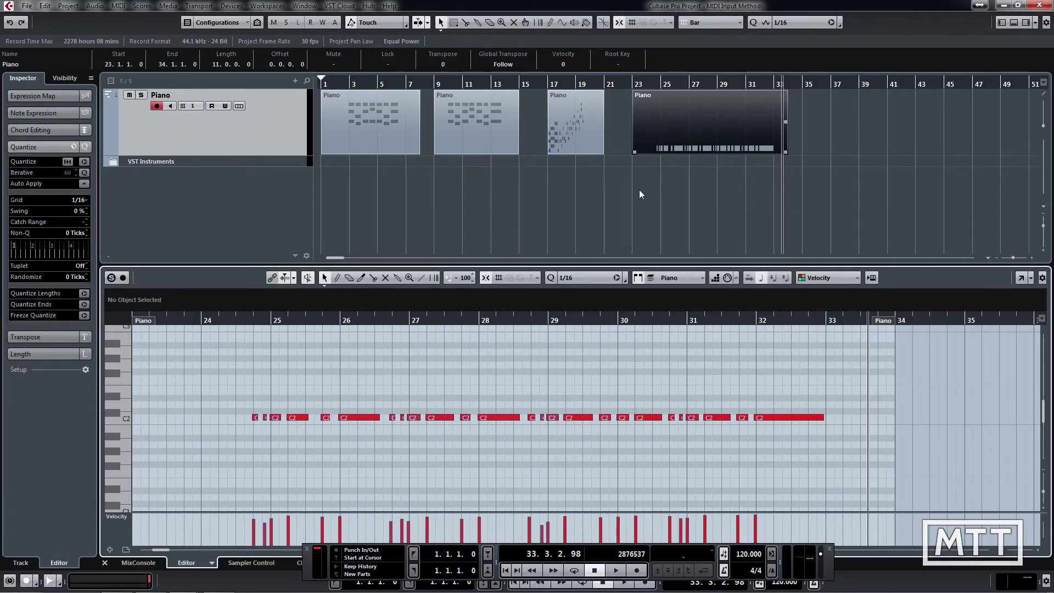
- Open the new C2 part in the Key Editor, enlarge the note area, and select the first C2 note
double_click(682, 143)
left_click_drag(494, 267, 494, 173)
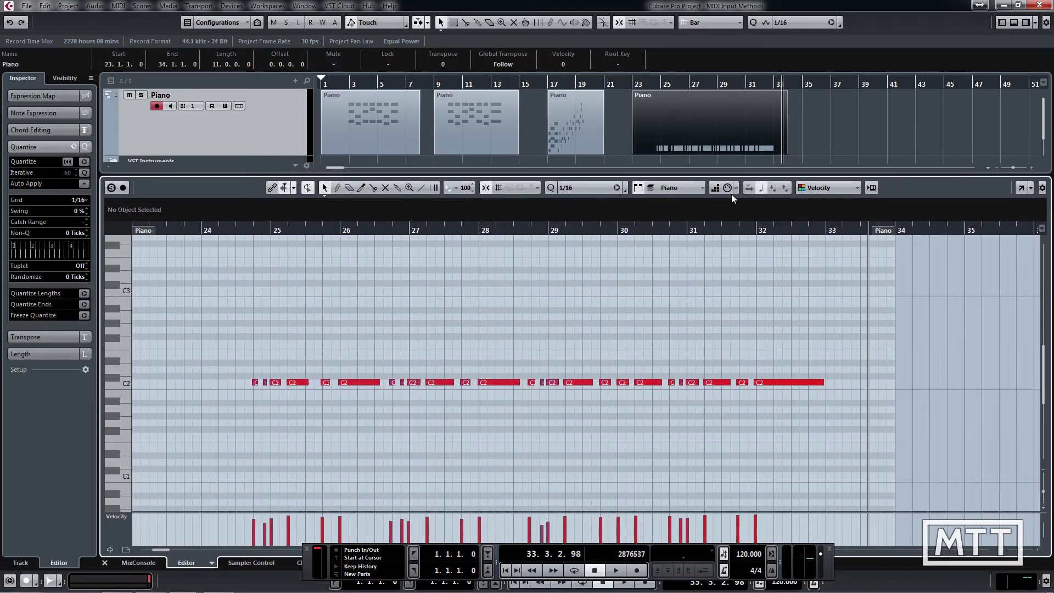
left_click(255, 383)
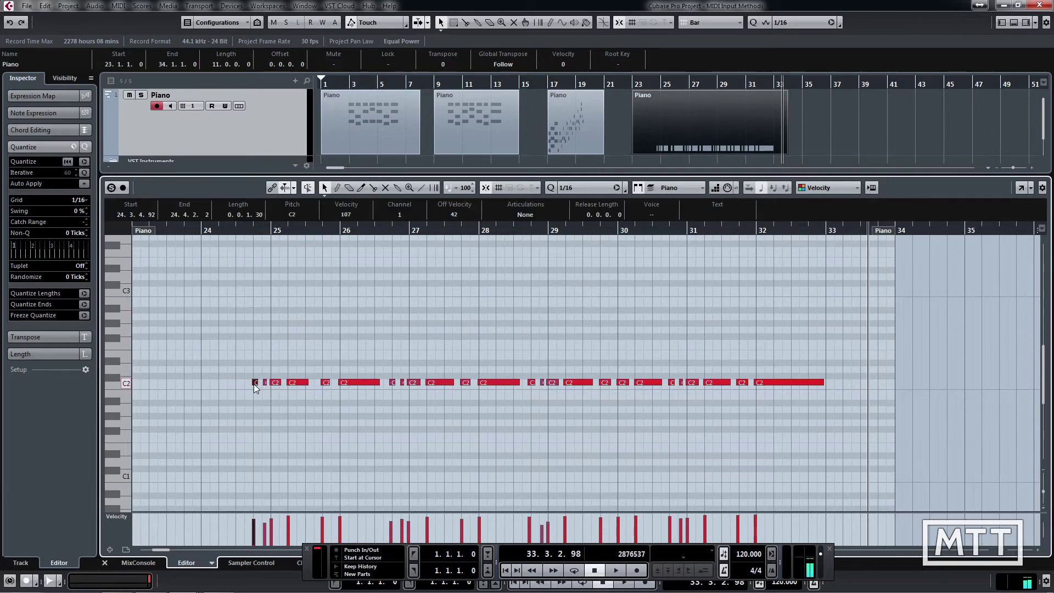
- Enable MIDI Input and replace the C2 notes with pitches such as D2, E2, F2, G2, A2 and C3
left_click(728, 191)
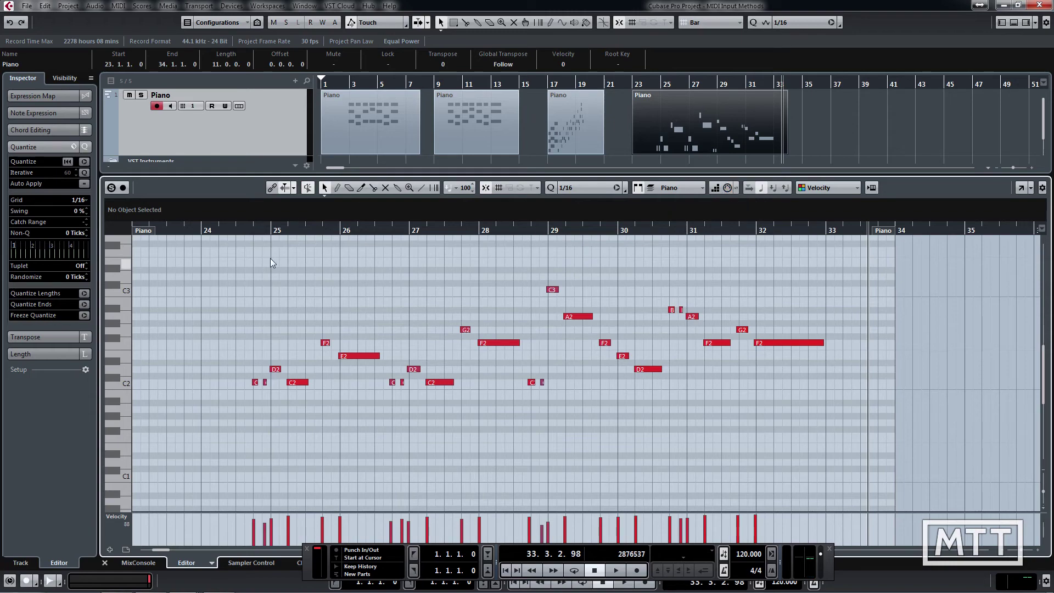
- Play back the re-pitched melody from bar 24.4, then zoom out to show the whole part
left_click(252, 231)
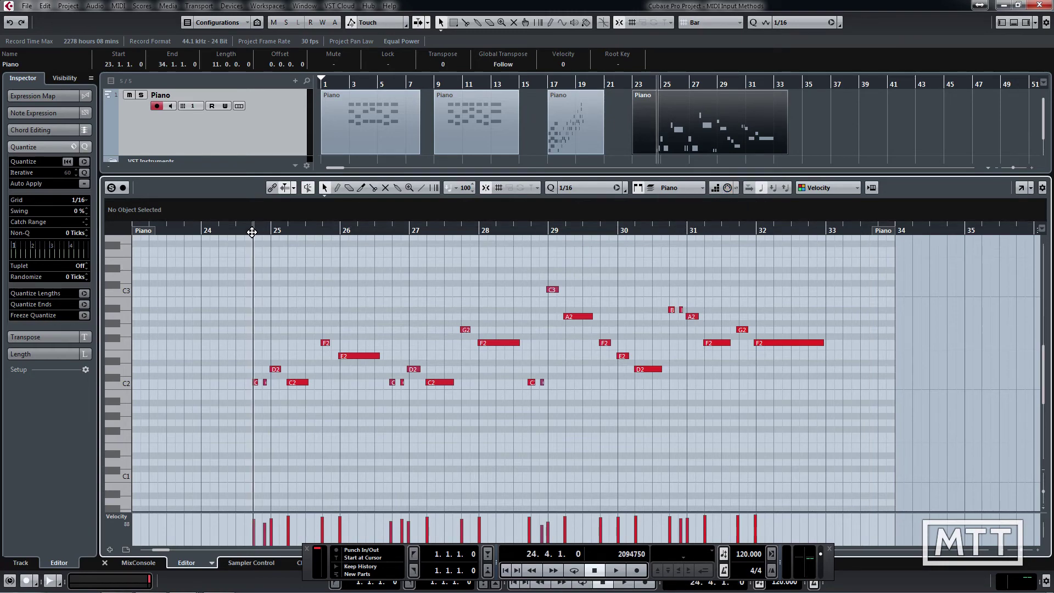
key("space")
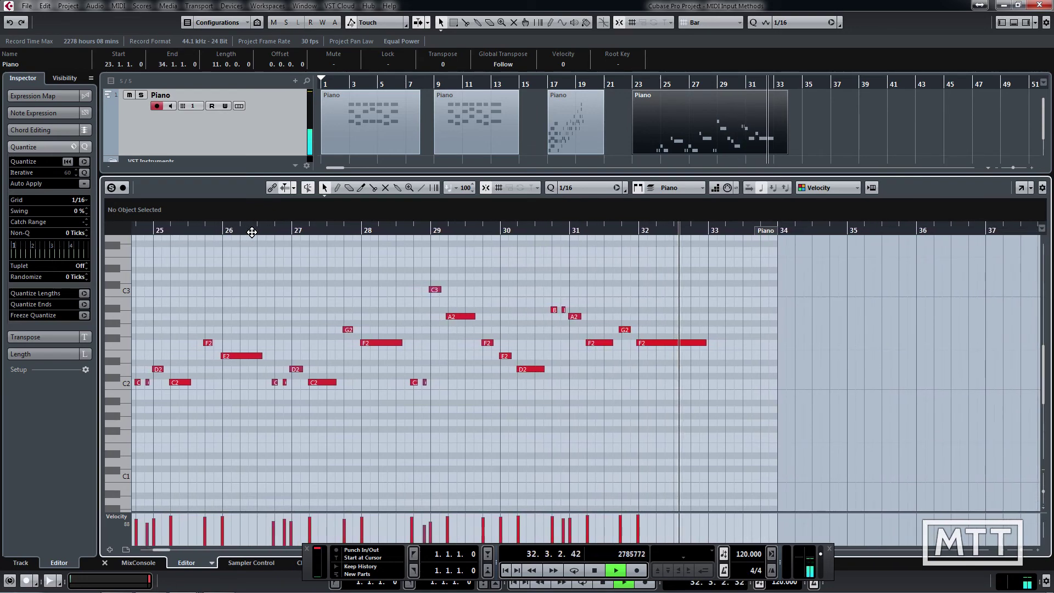
key("space")
key("g")
key("g")
key("g")
key("g")
key("g")
key("g")
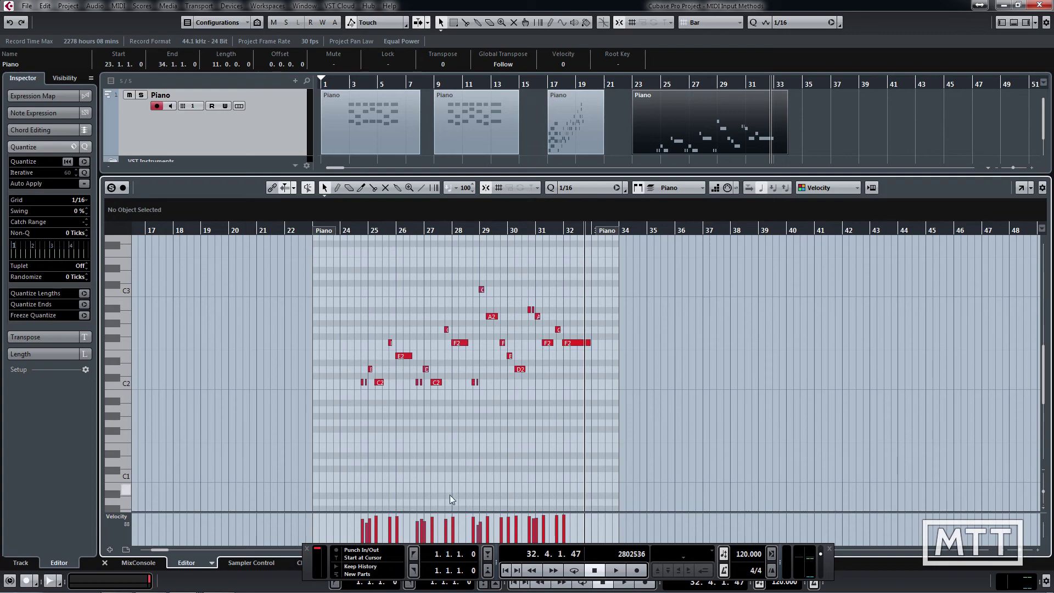
- From the first note, overwrite the melody's velocities via MIDI Input (velocity only), then turn MIDI Input off
left_click_drag(309, 560, 309, 568)
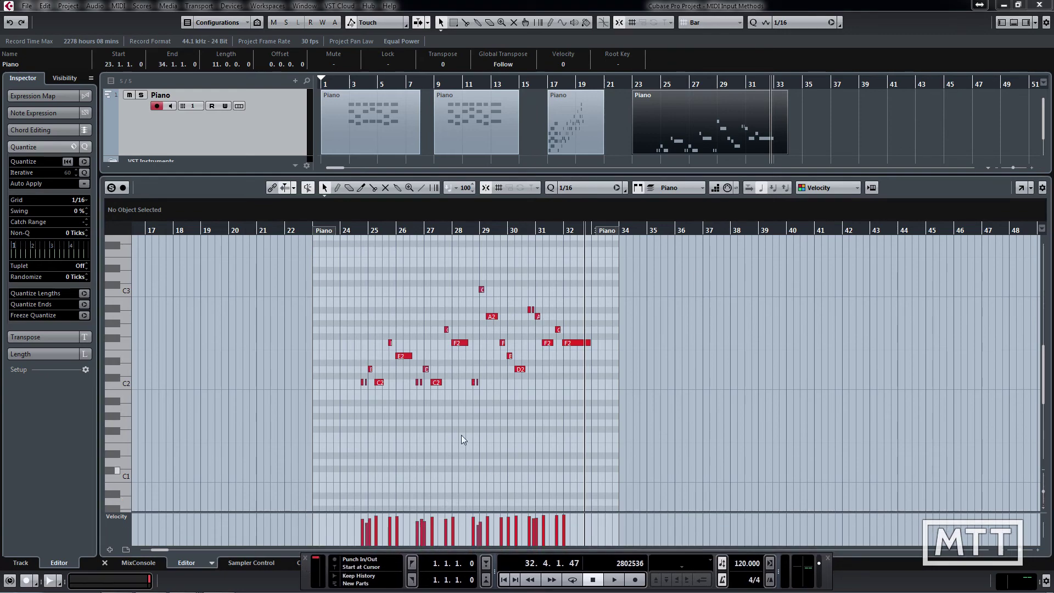
left_click(362, 384)
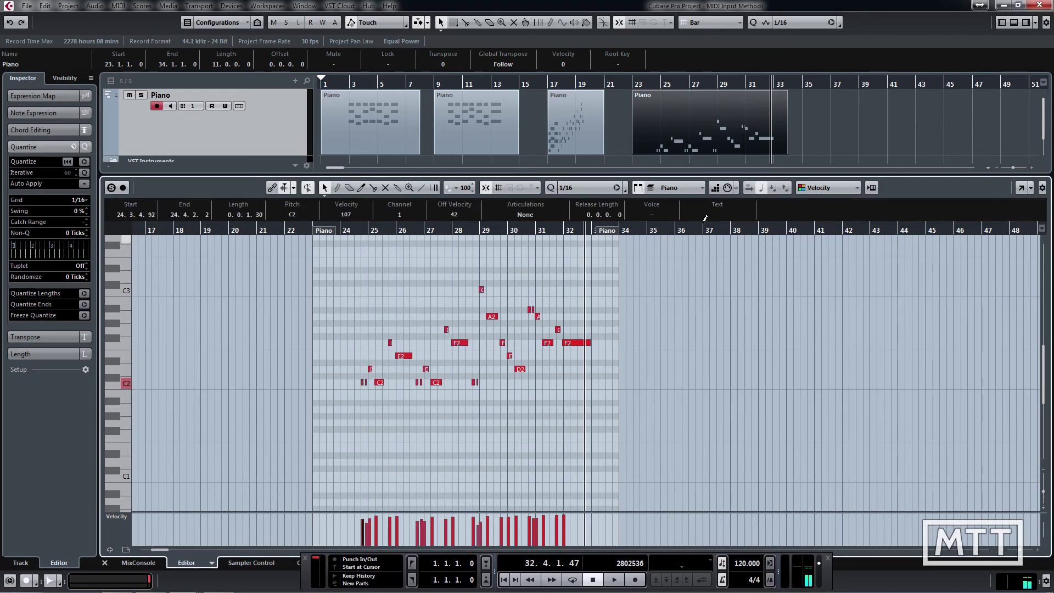
left_click(727, 189)
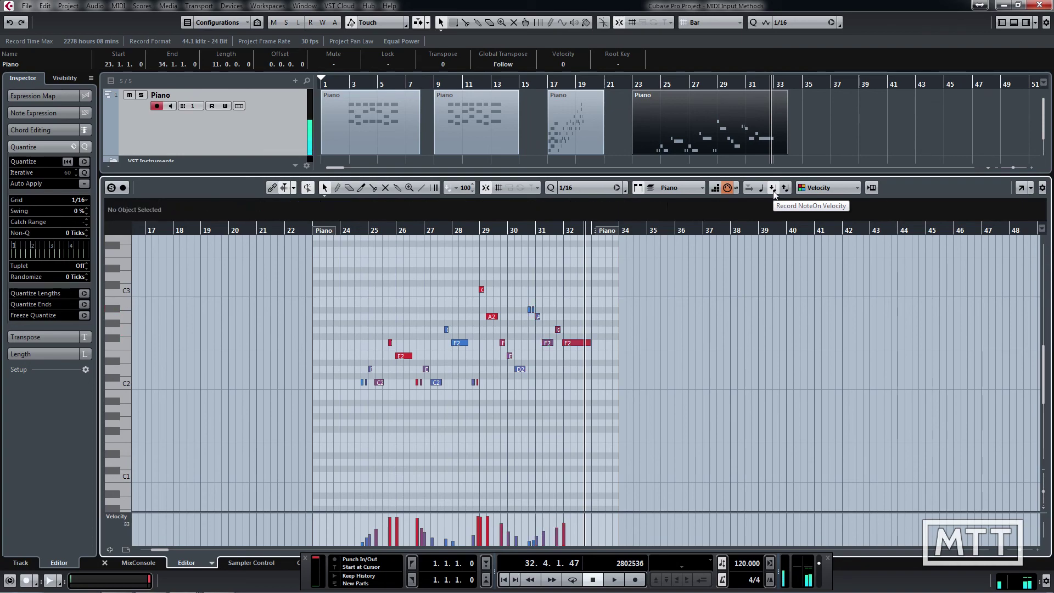
left_click(726, 190)
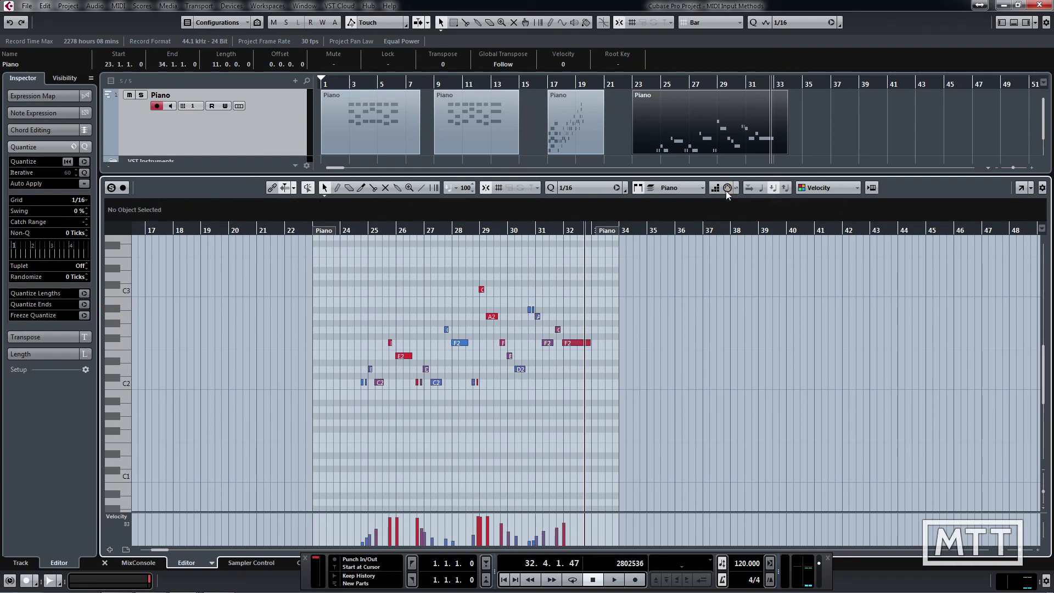